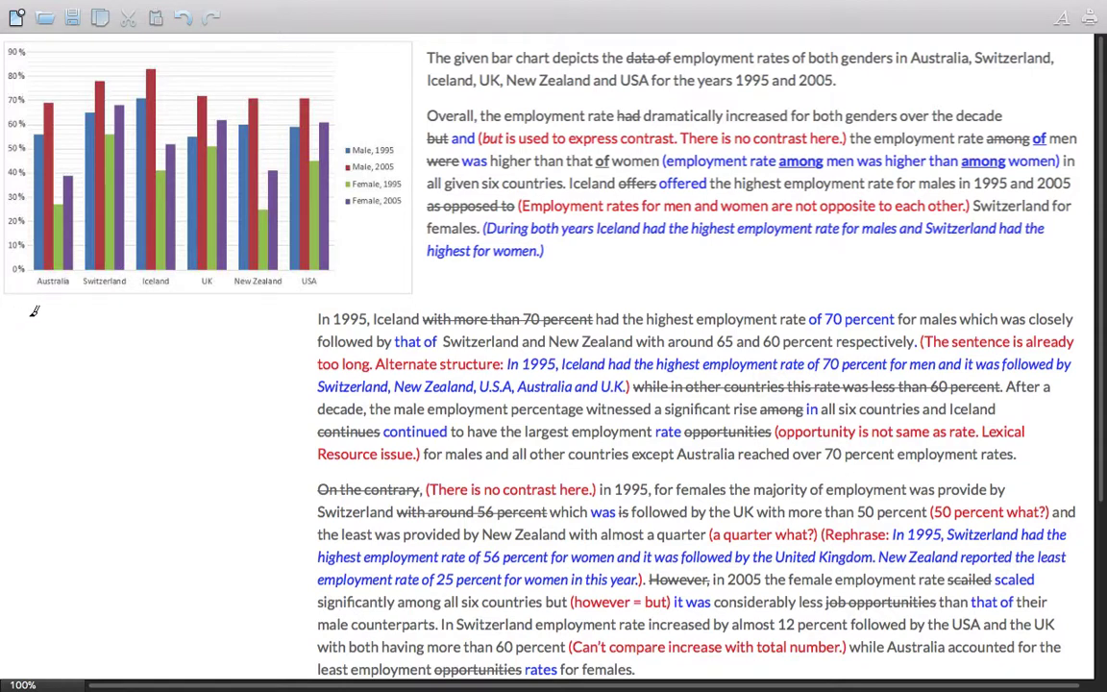
- Complete the note 'Right comparison.' after 1) and circle the Male, 1995 and Female, 1995 legend entries in pink
mouse_move(40, 306)
left_mouse_down()
mouse_move(43, 332)
mouse_move(69, 311)
mouse_move(88, 322)
mouse_move(101, 310)
mouse_move(228, 305)
left_mouse_up()
left_click(231, 311)
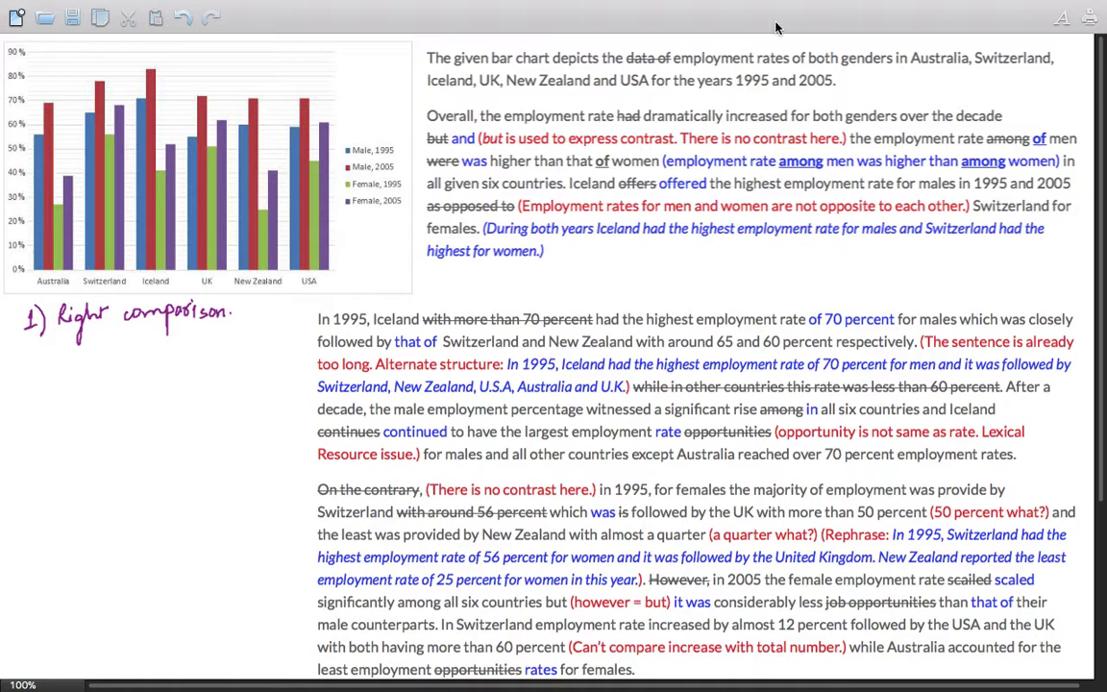
mouse_move(732, 5)
mouse_move(360, 140)
left_mouse_down()
mouse_move(376, 146)
mouse_move(377, 178)
left_mouse_up()
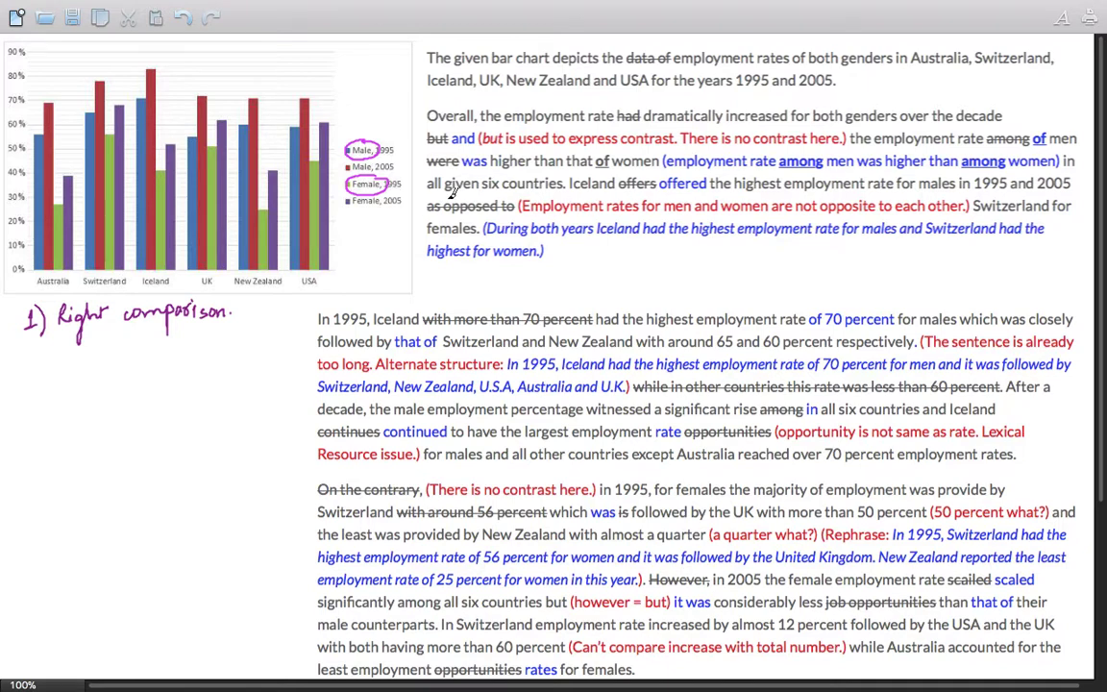
- Wavy-underline 'as opposed to' and underline 'males' and 'Employment' in pink
left_click_drag(424, 220, 493, 217)
mouse_move(920, 197)
left_mouse_down()
mouse_move(956, 196)
mouse_move(933, 195)
left_mouse_up()
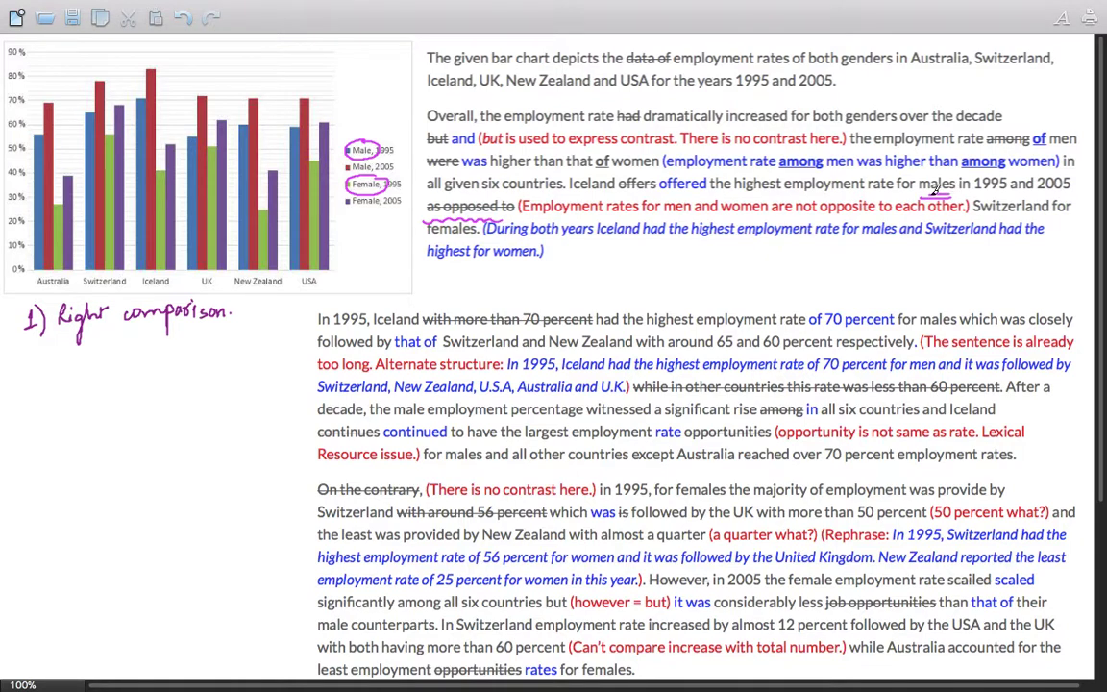
left_click_drag(605, 196, 579, 199)
- Circle Iceland's red bar and Switzerland's purple bar, and double-underline 'and'
mouse_move(147, 67)
left_mouse_down()
mouse_move(139, 99)
mouse_move(161, 73)
mouse_move(136, 58)
left_mouse_up()
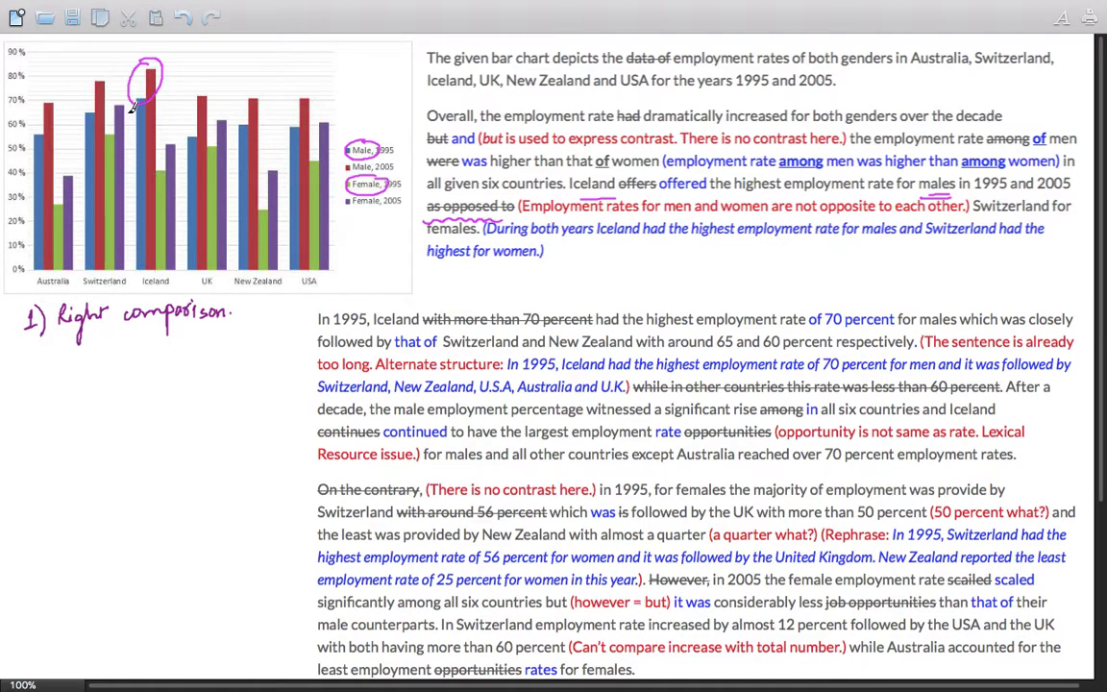
mouse_move(125, 94)
left_mouse_down()
mouse_move(102, 89)
mouse_move(96, 117)
mouse_move(120, 91)
left_mouse_up()
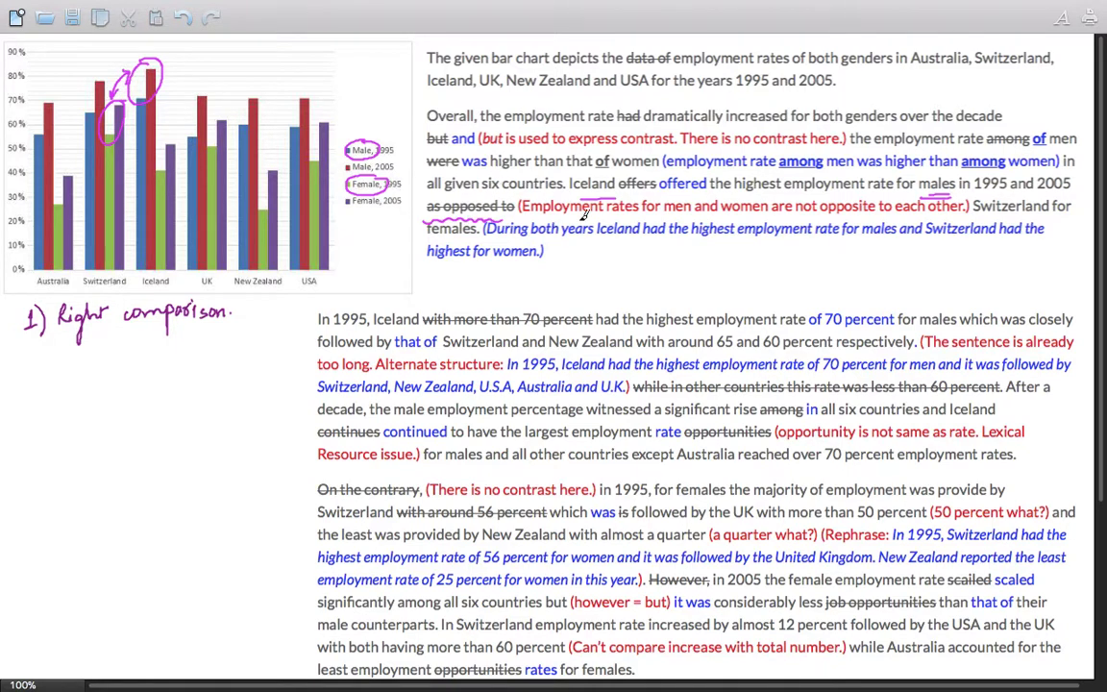
left_click_drag(898, 241, 918, 245)
- Wavy-underline 'On the contrary' and add underlined 'Males' and 'Females' margin labels
left_click_drag(319, 496, 420, 495)
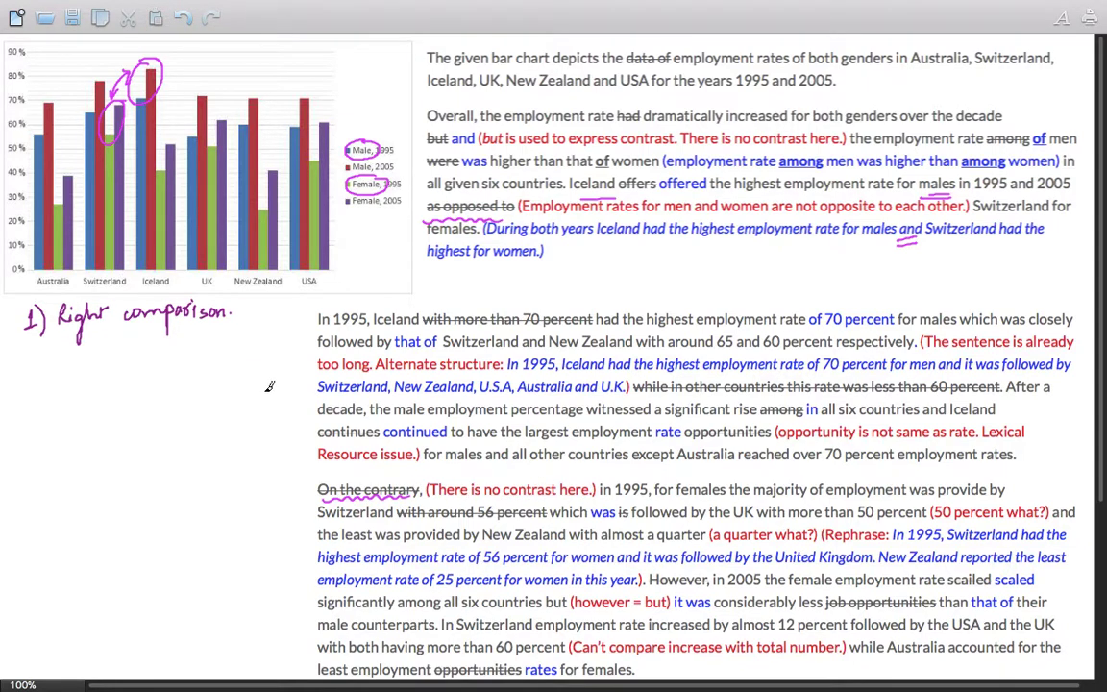
left_click_drag(253, 400, 293, 380)
mouse_move(242, 575)
left_mouse_down()
mouse_move(244, 588)
mouse_move(307, 563)
left_mouse_up()
left_click_drag(245, 612, 305, 581)
left_click_drag(290, 384, 296, 379)
left_click_drag(252, 413, 300, 396)
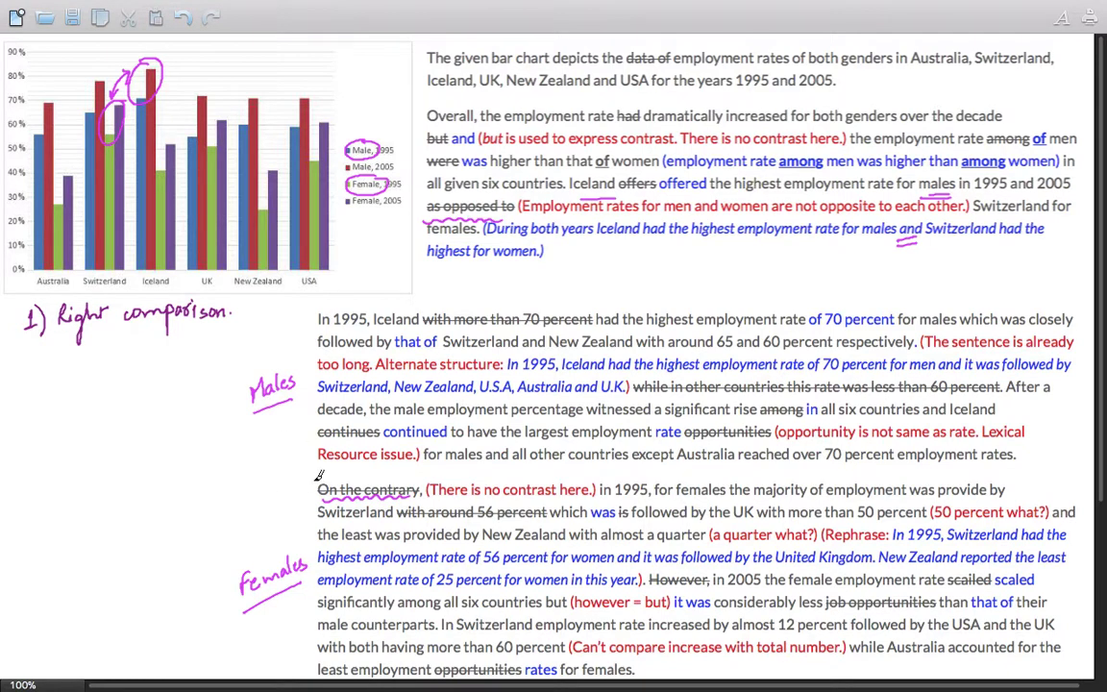
mouse_move(690, 3)
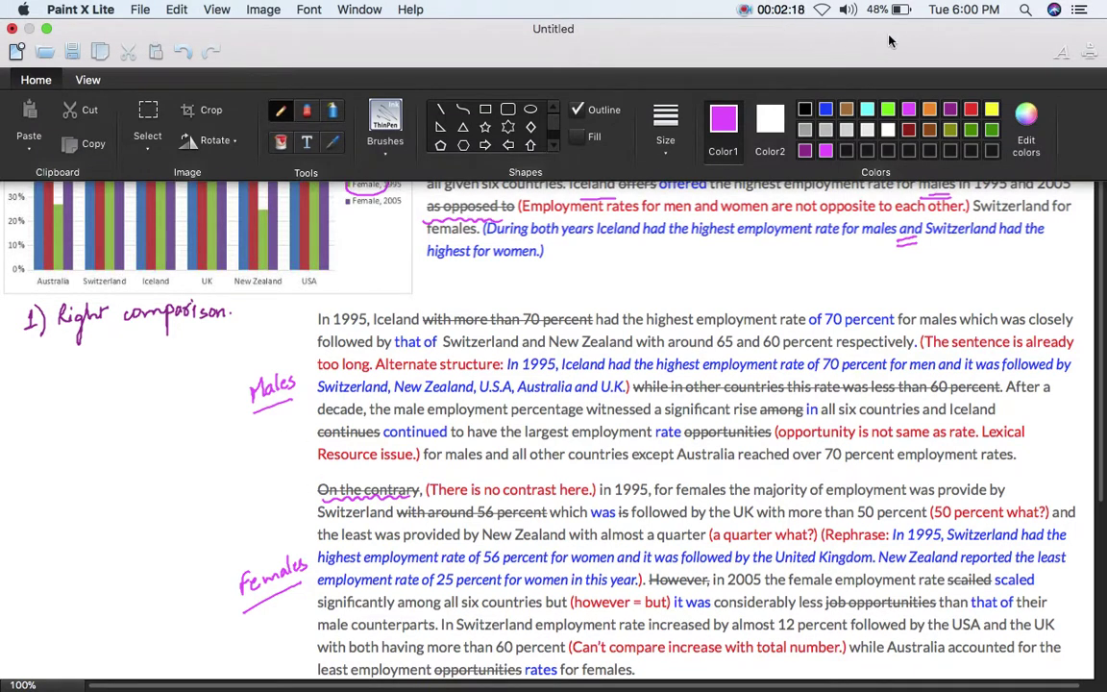
- In orange, write '2) Wrong word.' in the margin and underline 'employment rates'
left_click(846, 130)
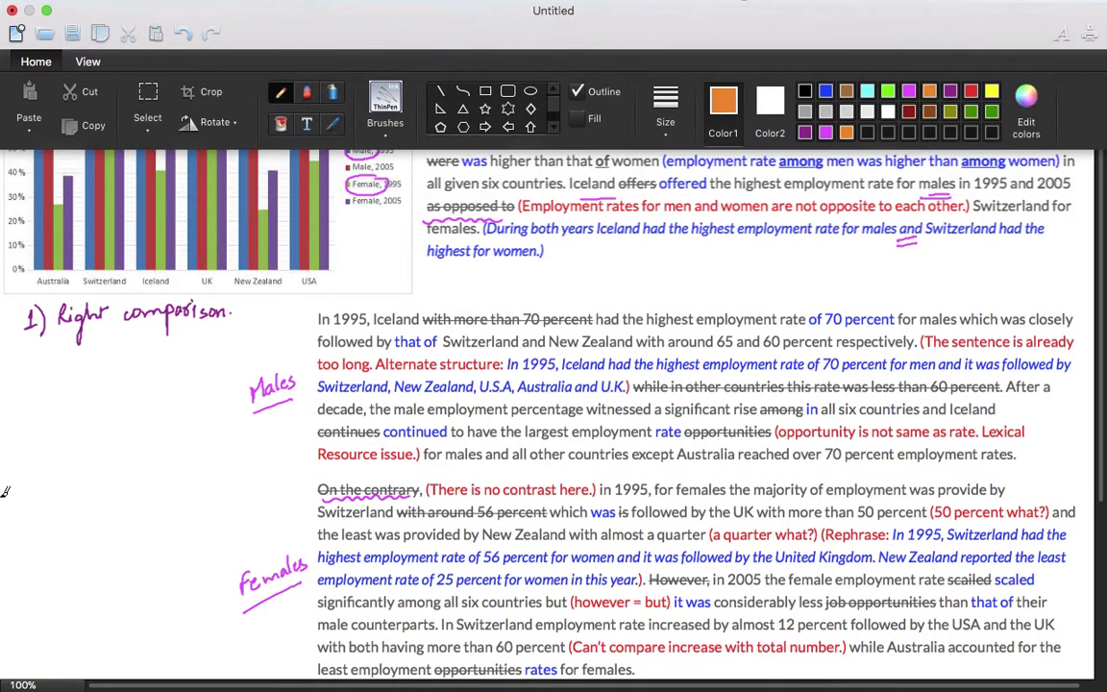
mouse_move(20, 359)
left_mouse_down()
mouse_move(39, 382)
mouse_move(76, 358)
mouse_move(127, 361)
mouse_move(118, 388)
mouse_move(146, 359)
mouse_move(194, 347)
left_mouse_up()
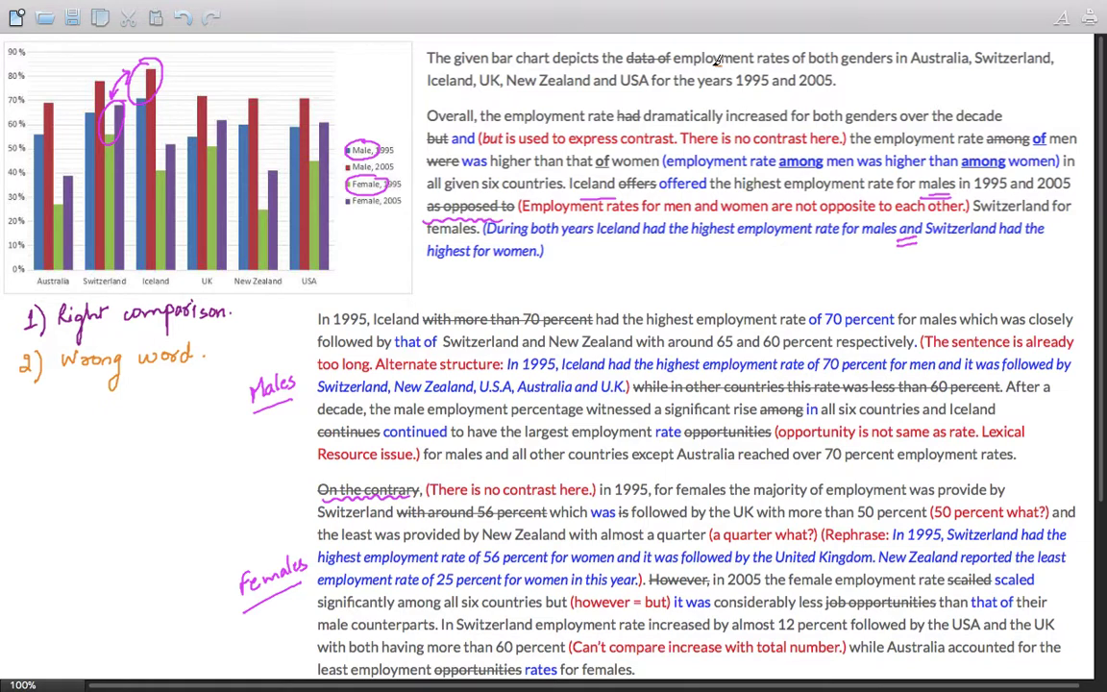
left_click_drag(716, 67, 780, 59)
- Cross out and circle 'opportunities' in the female paragraph, underlining the 'opportunity is not same as rate' comment
mouse_move(727, 420)
left_mouse_down()
mouse_move(705, 447)
mouse_move(734, 443)
left_mouse_up()
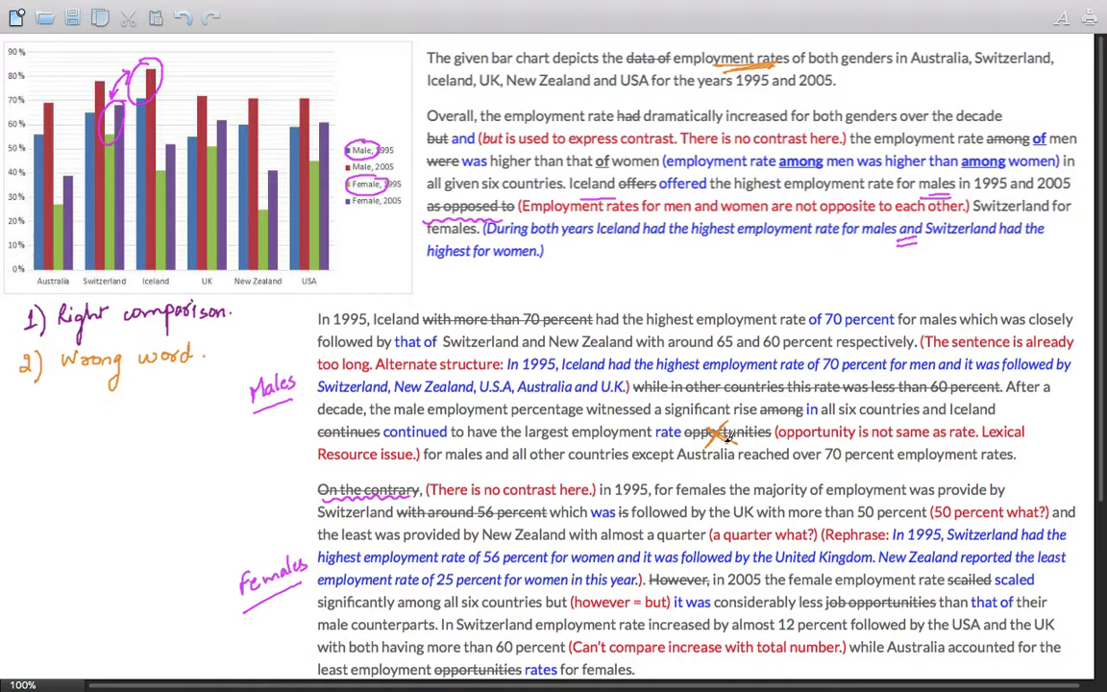
left_click_drag(776, 442, 974, 437)
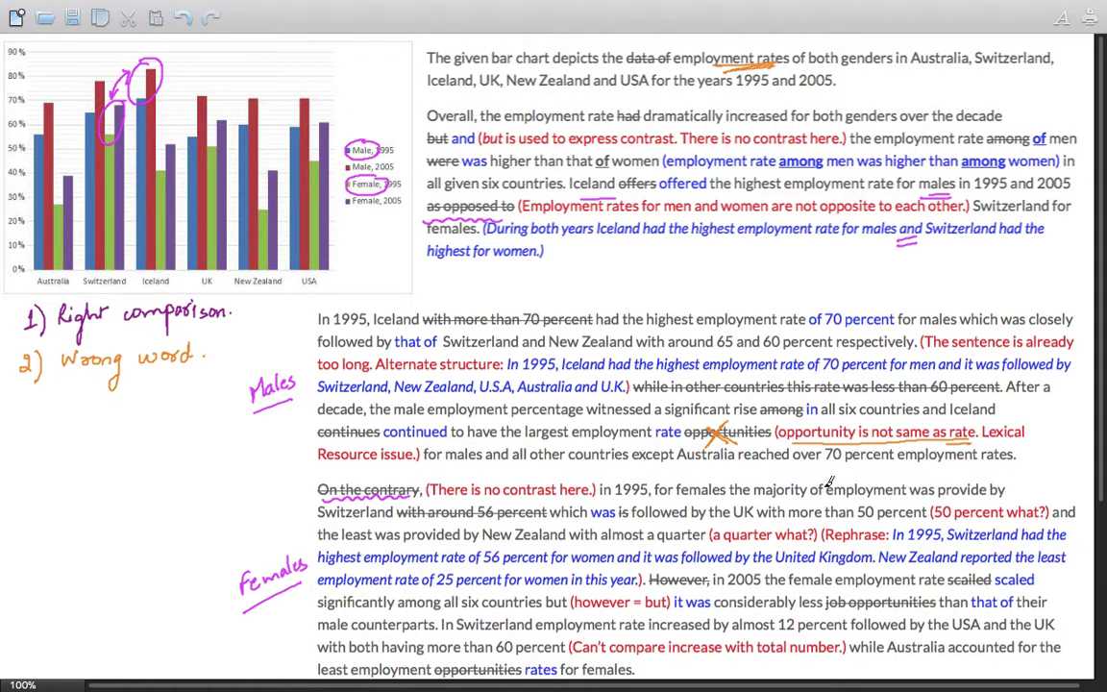
scroll(828, 483, "down", 1)
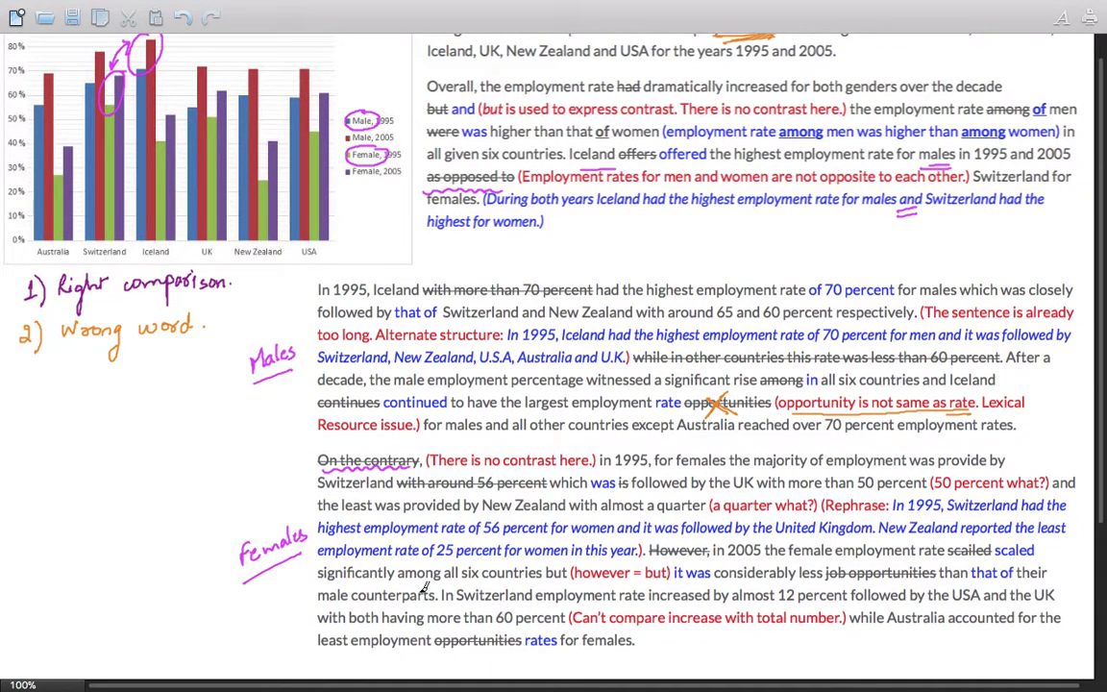
mouse_move(472, 622)
left_mouse_down()
mouse_move(448, 623)
mouse_move(437, 648)
mouse_move(514, 653)
mouse_move(481, 627)
left_mouse_up()
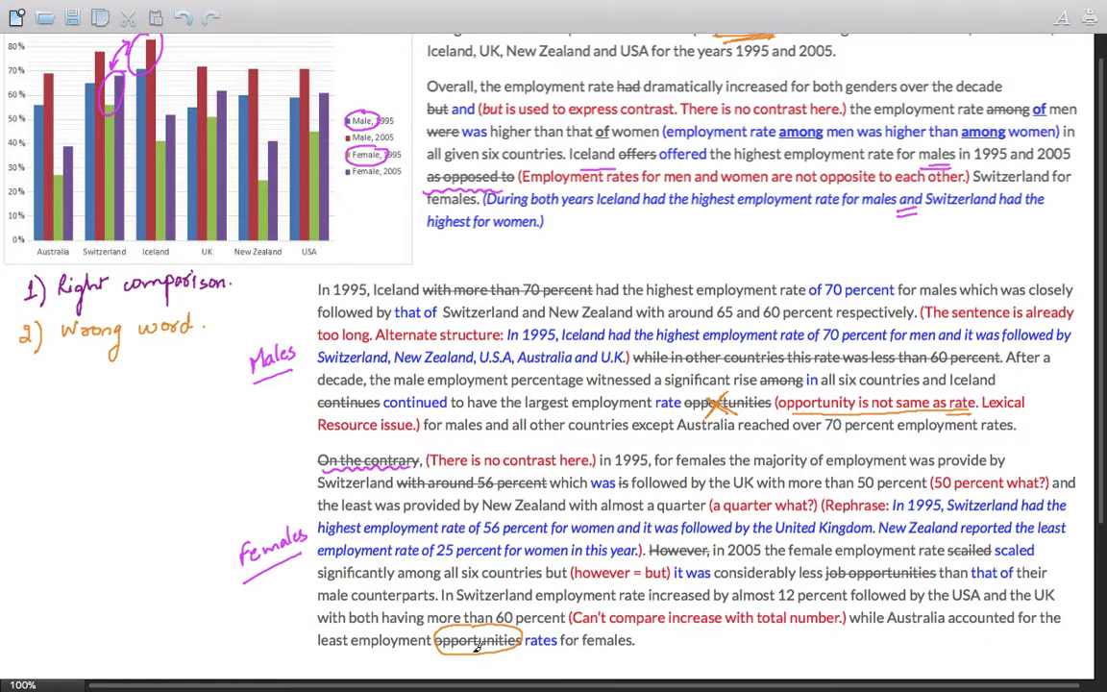
left_click_drag(488, 640, 509, 651)
- Box 'rates' with an arrow, circle 'bar', and underline 'Australia' and 'Switzerland' in the opening sentence
scroll(392, 592, "up", 2)
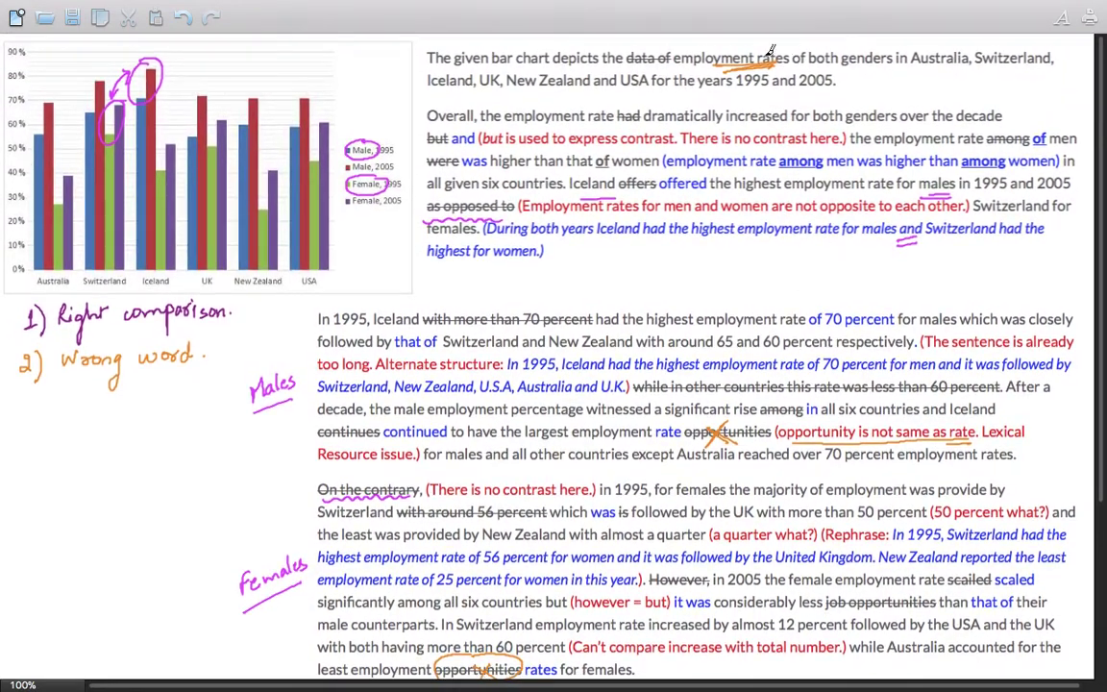
mouse_move(761, 43)
left_mouse_down()
mouse_move(758, 59)
mouse_move(776, 68)
mouse_move(791, 49)
mouse_move(774, 38)
mouse_move(815, 35)
left_mouse_up()
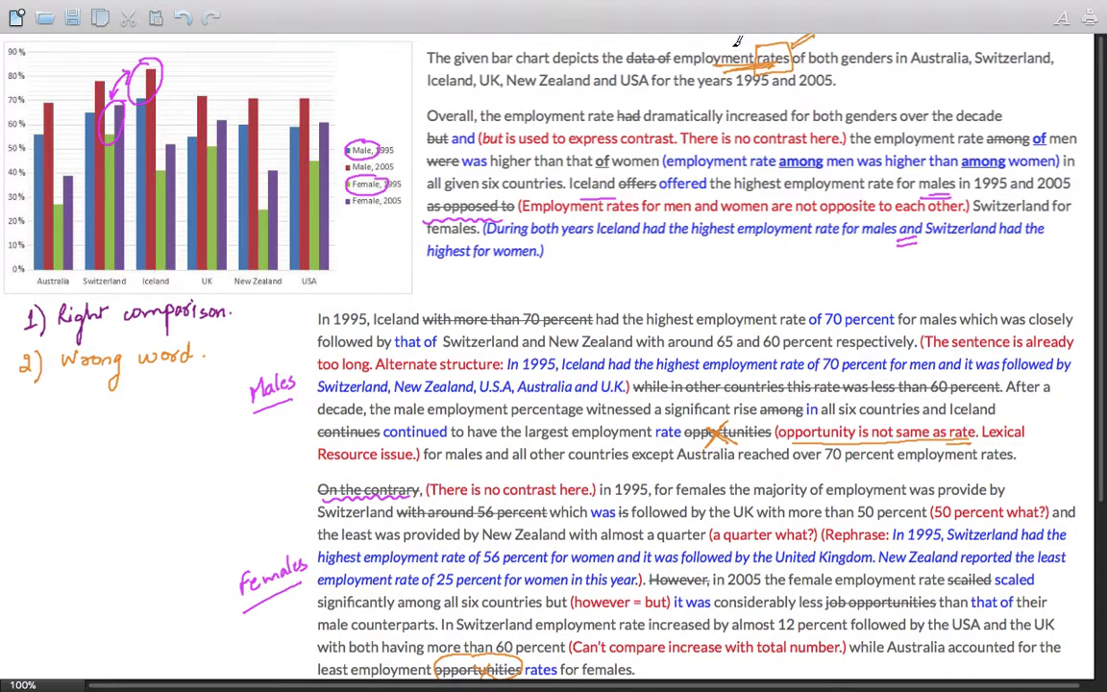
left_click_drag(730, 47, 750, 35)
mouse_move(499, 60)
left_mouse_down()
mouse_move(519, 50)
mouse_move(490, 48)
left_mouse_up()
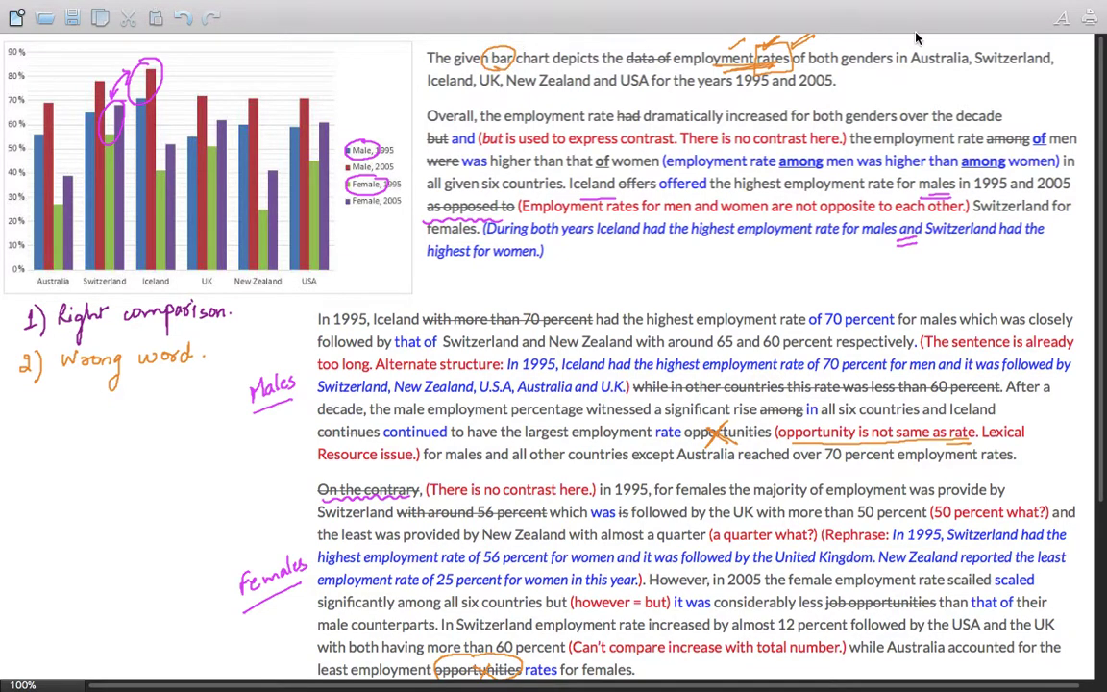
left_click_drag(909, 65, 1045, 66)
- Switch the pen to green and write '3) Connect Numbers' in the margin
mouse_move(684, 5)
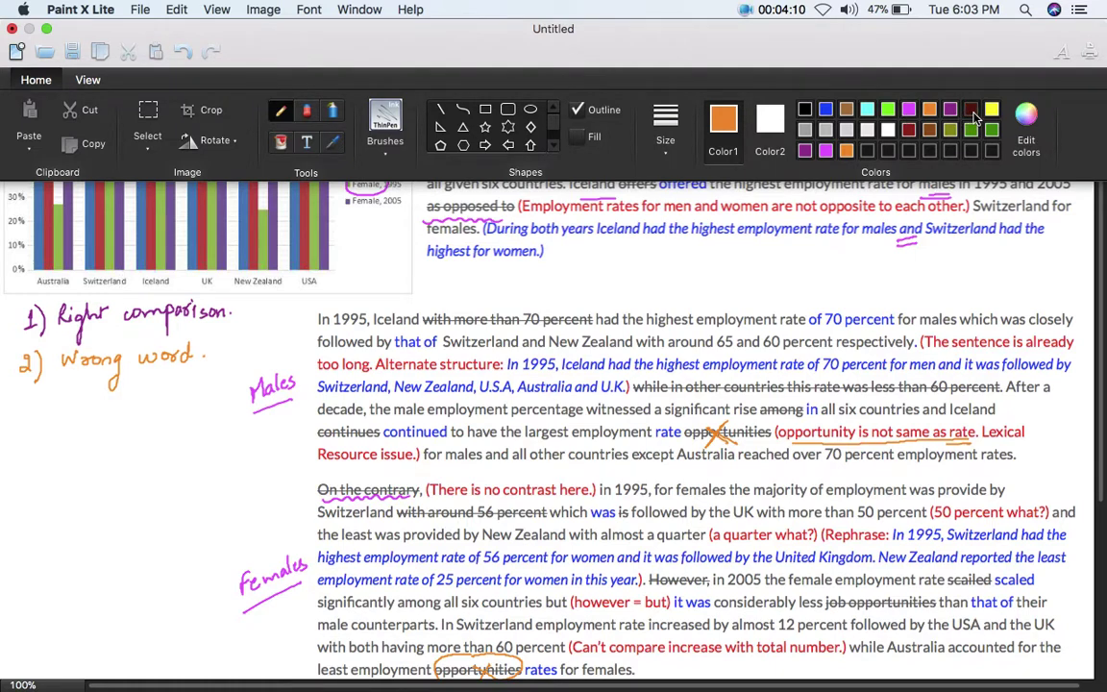
mouse_move(950, 5)
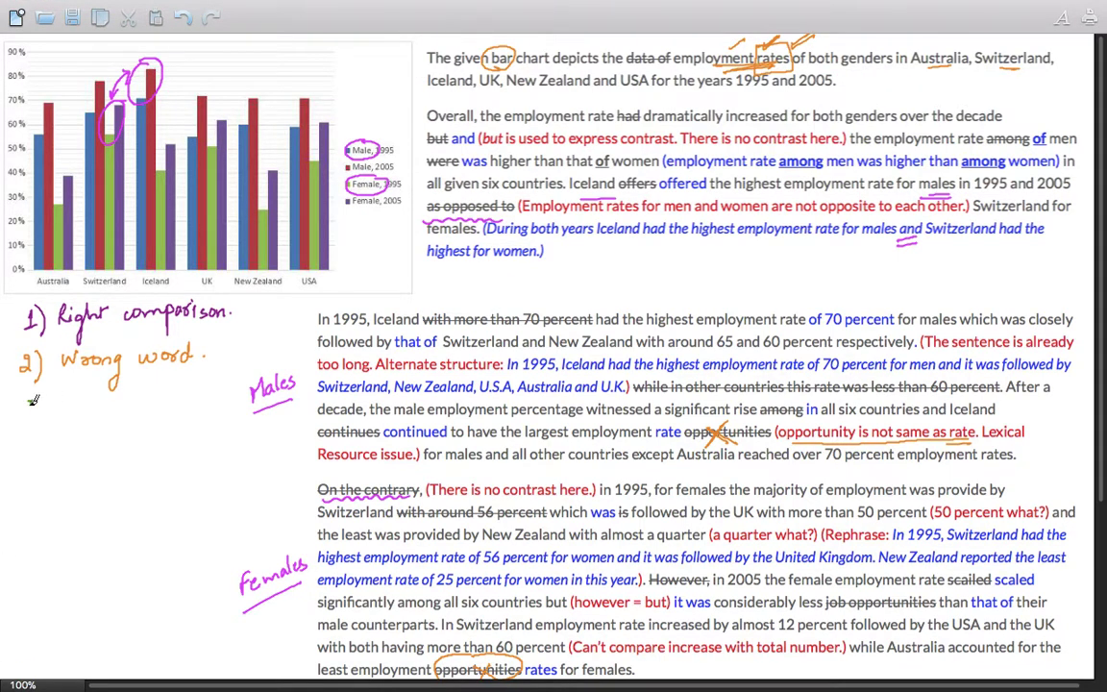
mouse_move(20, 394)
left_mouse_down()
mouse_move(19, 419)
mouse_move(35, 424)
mouse_move(86, 404)
mouse_move(165, 397)
mouse_move(179, 407)
mouse_move(232, 400)
mouse_move(228, 419)
left_mouse_up()
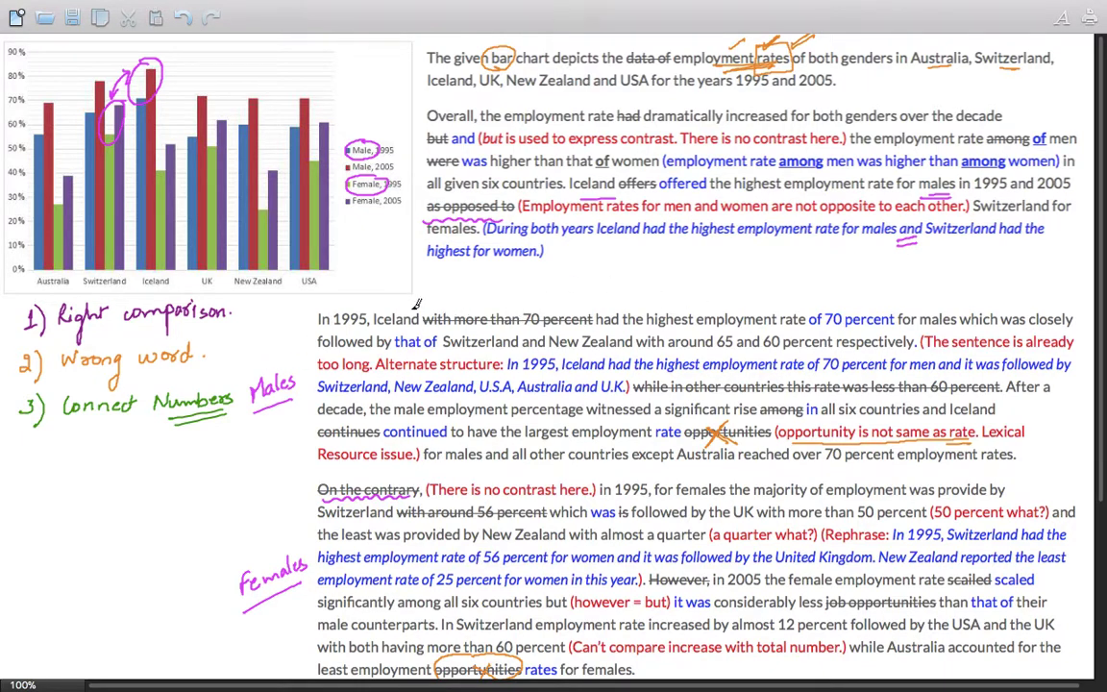
- Put check marks above '70 percent' and 'employment' and a circled question mark above 'percent'
left_click_drag(515, 308, 536, 299)
left_click_drag(705, 307, 725, 298)
left_click_drag(587, 286, 582, 305)
left_click(582, 312)
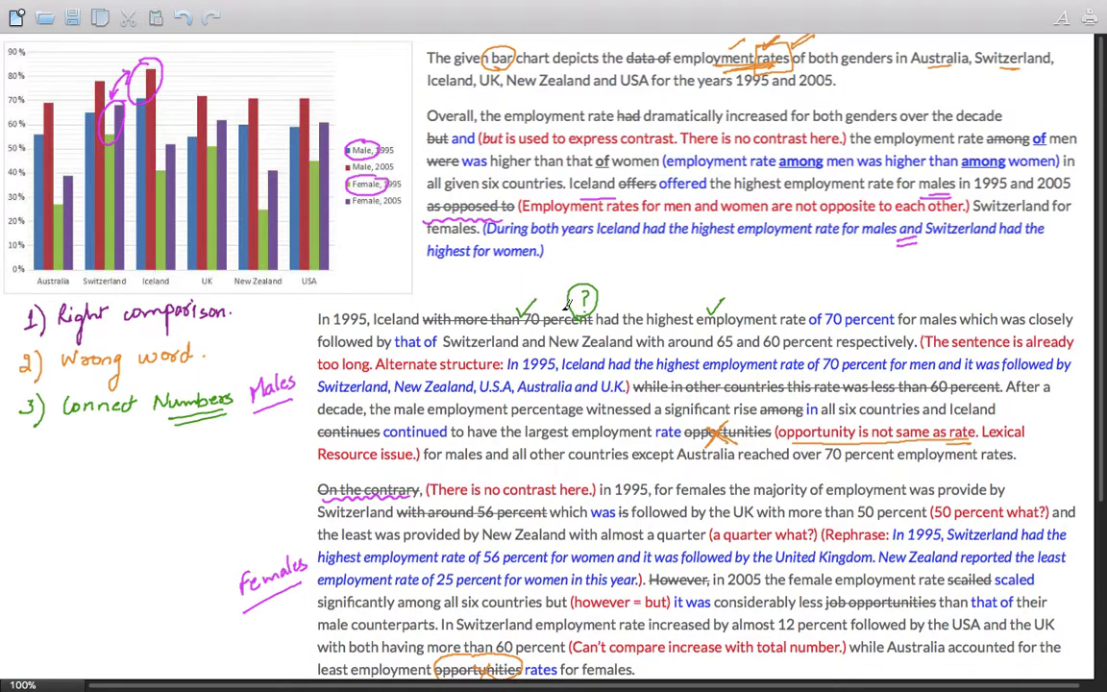
- Check the crossed-out 70, underline 'of 70 percent' with an arrowed arc from 'rate', and underline 'Numbers'
mouse_move(518, 312)
left_mouse_down()
mouse_move(538, 299)
mouse_move(524, 335)
mouse_move(548, 317)
mouse_move(538, 294)
mouse_move(568, 275)
mouse_move(672, 271)
mouse_move(716, 291)
left_mouse_up()
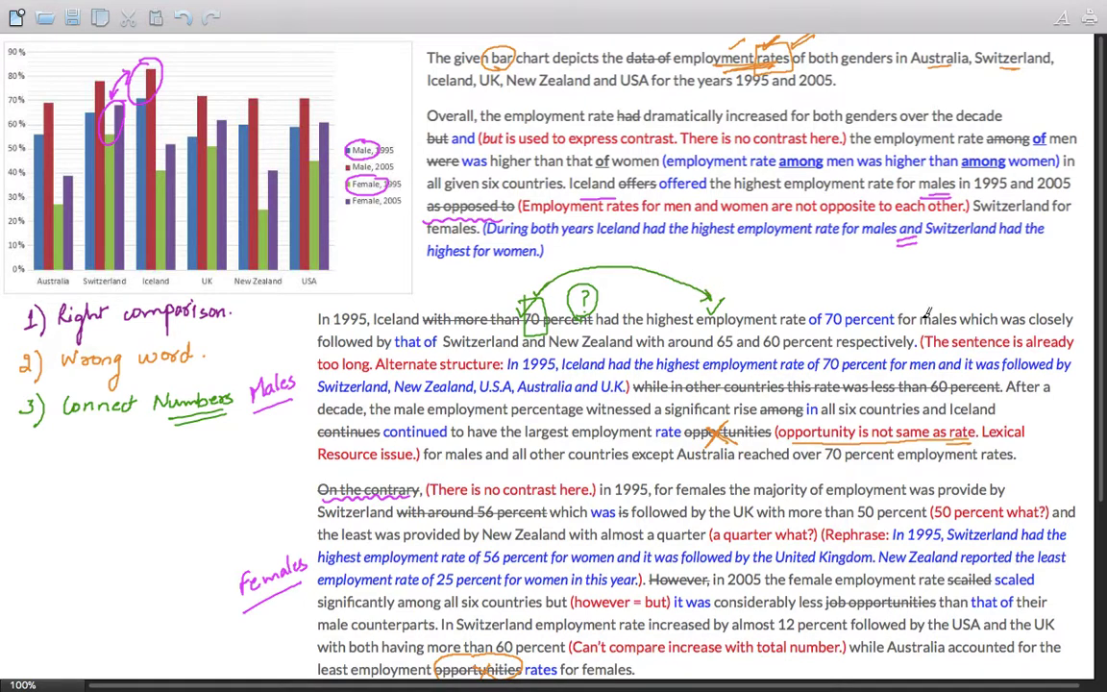
mouse_move(818, 333)
left_mouse_down()
mouse_move(880, 327)
mouse_move(824, 312)
left_mouse_up()
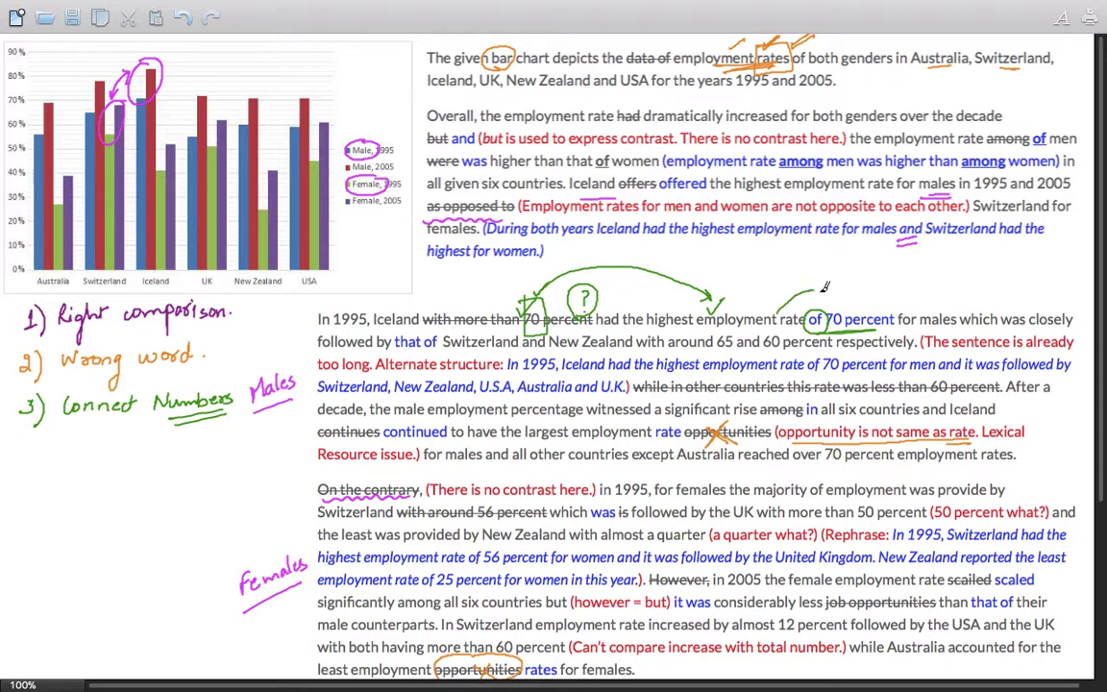
mouse_move(776, 319)
left_mouse_down()
mouse_move(855, 300)
mouse_move(850, 308)
left_mouse_up()
left_click_drag(791, 302, 789, 316)
left_click_drag(817, 378, 870, 375)
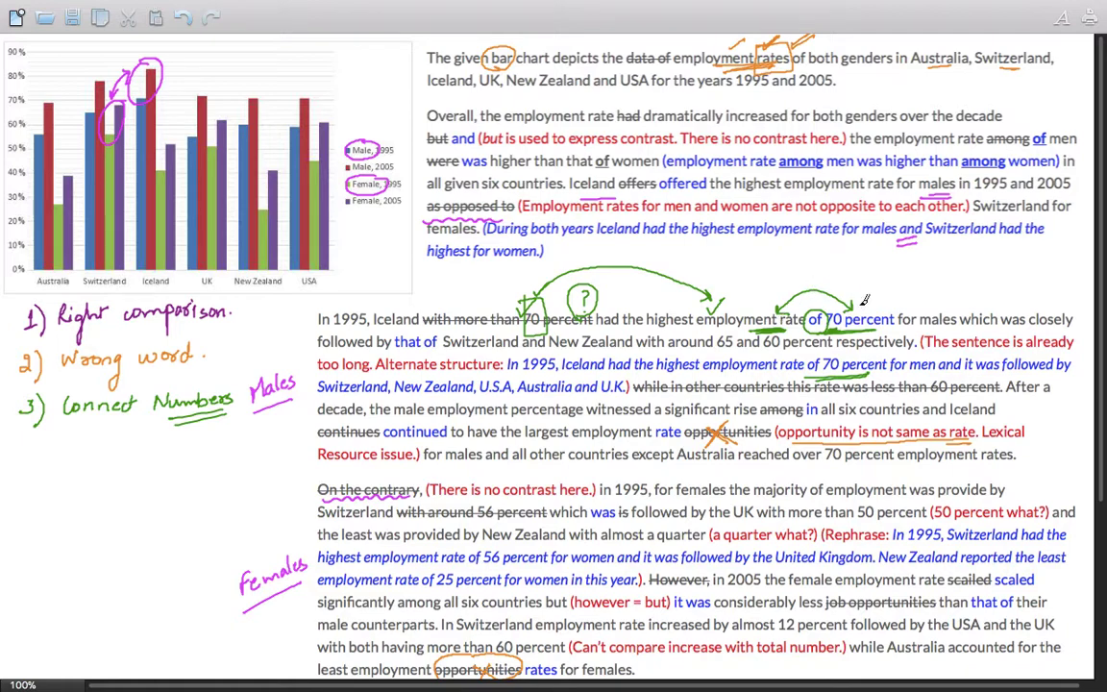
- Underline 'with around 56 percent', '50 percent', 'a quarter' and their 'what?' comments, and circle 'of'
scroll(522, 487, "down", 3)
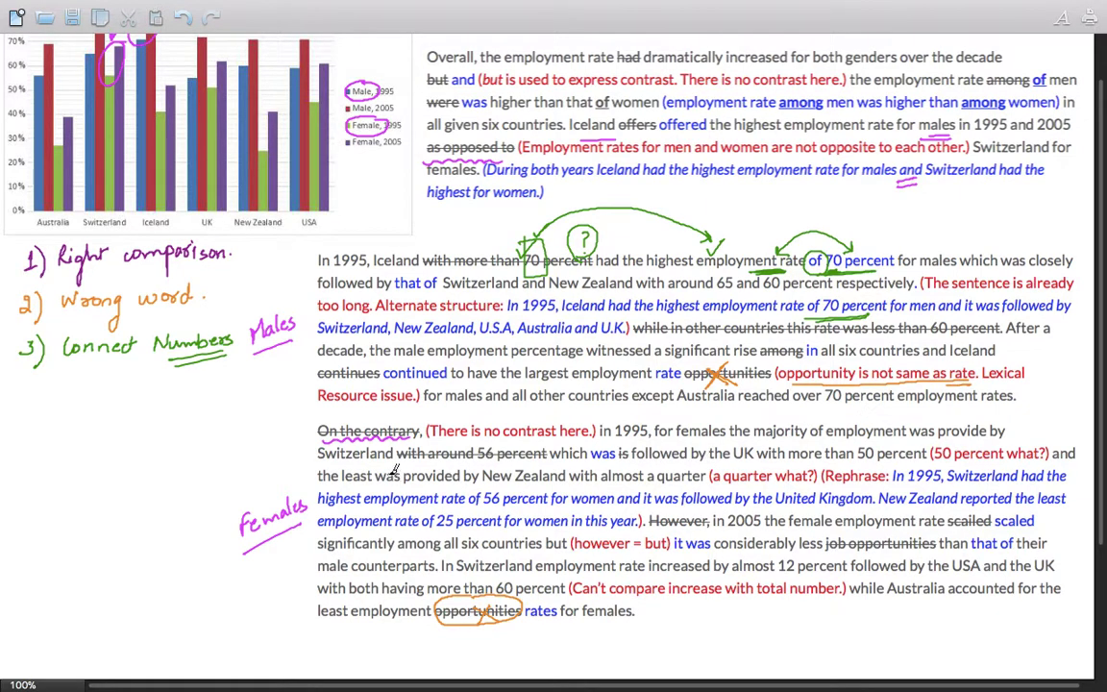
mouse_move(404, 462)
left_mouse_down()
mouse_move(543, 463)
mouse_move(548, 440)
left_mouse_up()
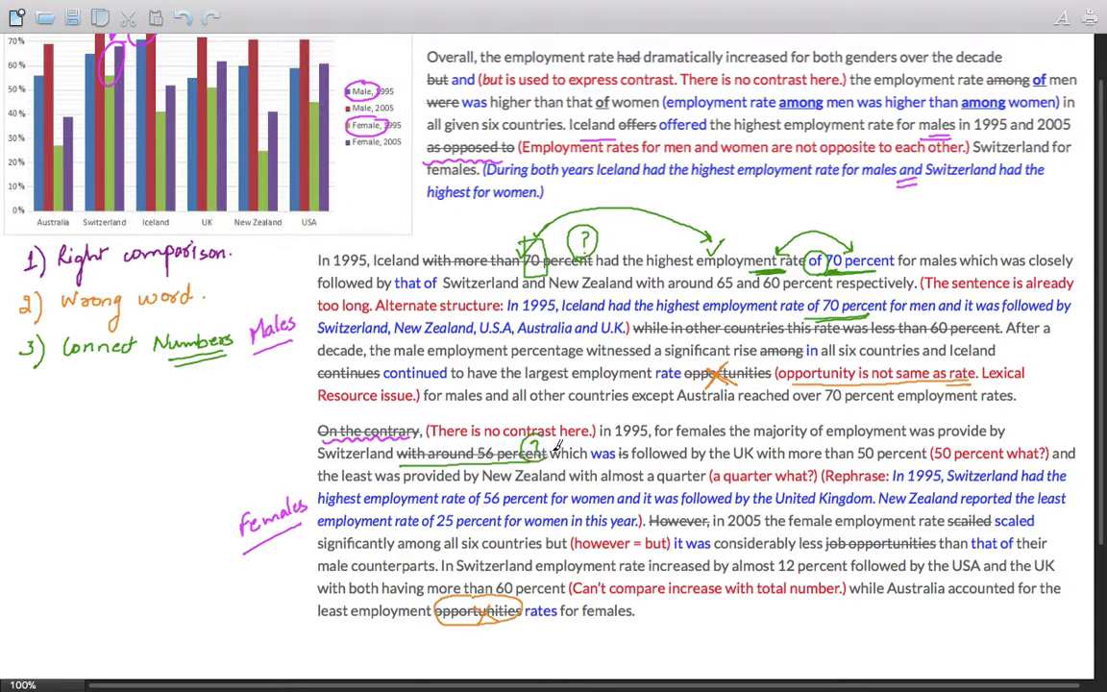
left_click_drag(855, 464, 904, 464)
left_click_drag(1021, 464, 1045, 461)
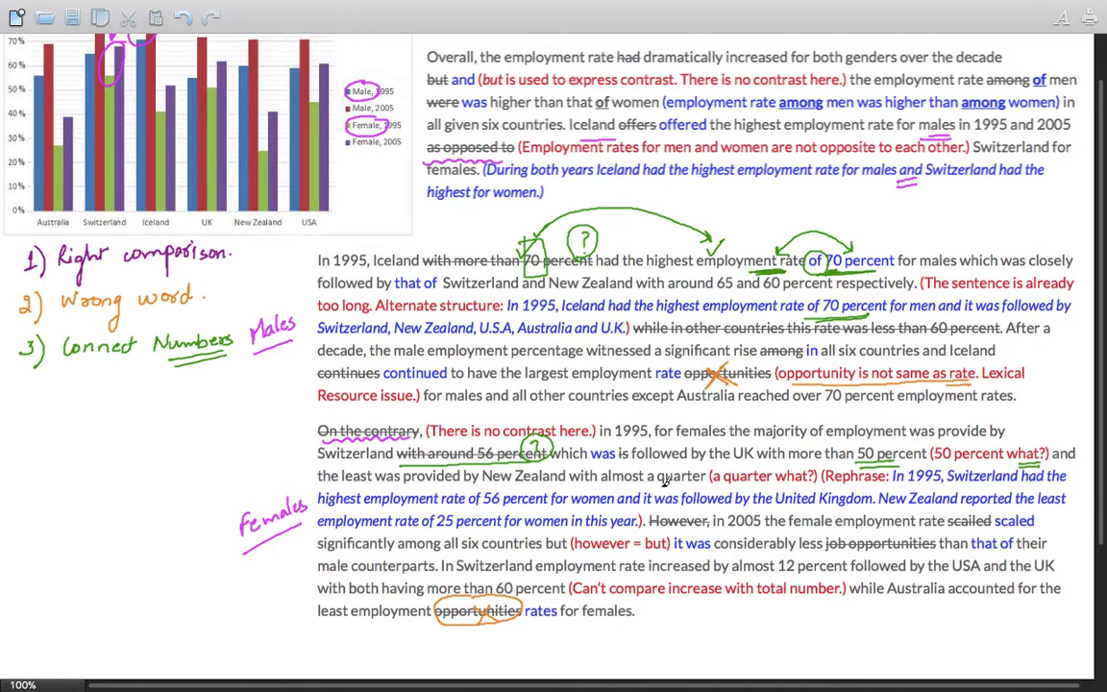
left_click_drag(658, 484, 706, 484)
left_click_drag(774, 484, 812, 482)
mouse_move(478, 489)
left_mouse_down()
mouse_move(485, 508)
mouse_move(470, 484)
mouse_move(433, 486)
left_mouse_up()
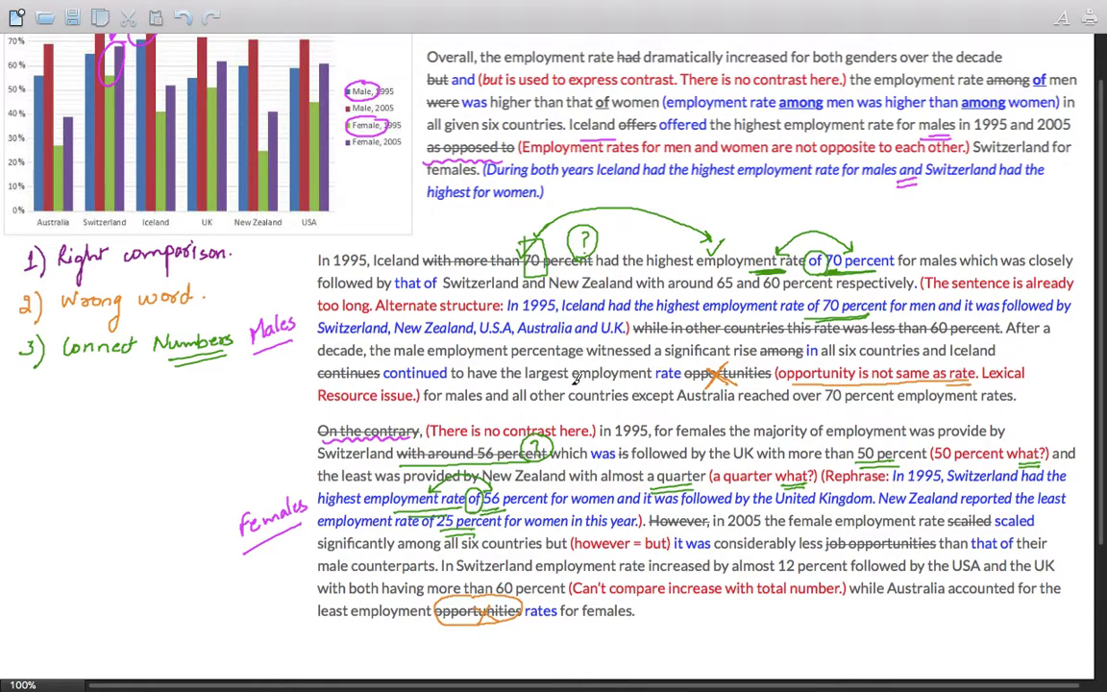
- In light blue, write 'TRENDS – COMPARISONS' in the margin
mouse_move(745, 8)
mouse_move(99, 409)
left_mouse_down()
mouse_move(96, 426)
mouse_move(124, 406)
mouse_move(120, 415)
mouse_move(158, 409)
mouse_move(158, 419)
left_mouse_up()
mouse_move(107, 452)
left_mouse_down()
mouse_move(102, 467)
mouse_move(146, 451)
left_mouse_up()
mouse_move(160, 446)
left_mouse_down()
mouse_move(222, 429)
mouse_move(229, 440)
left_mouse_up()
left_click_drag(192, 394, 213, 390)
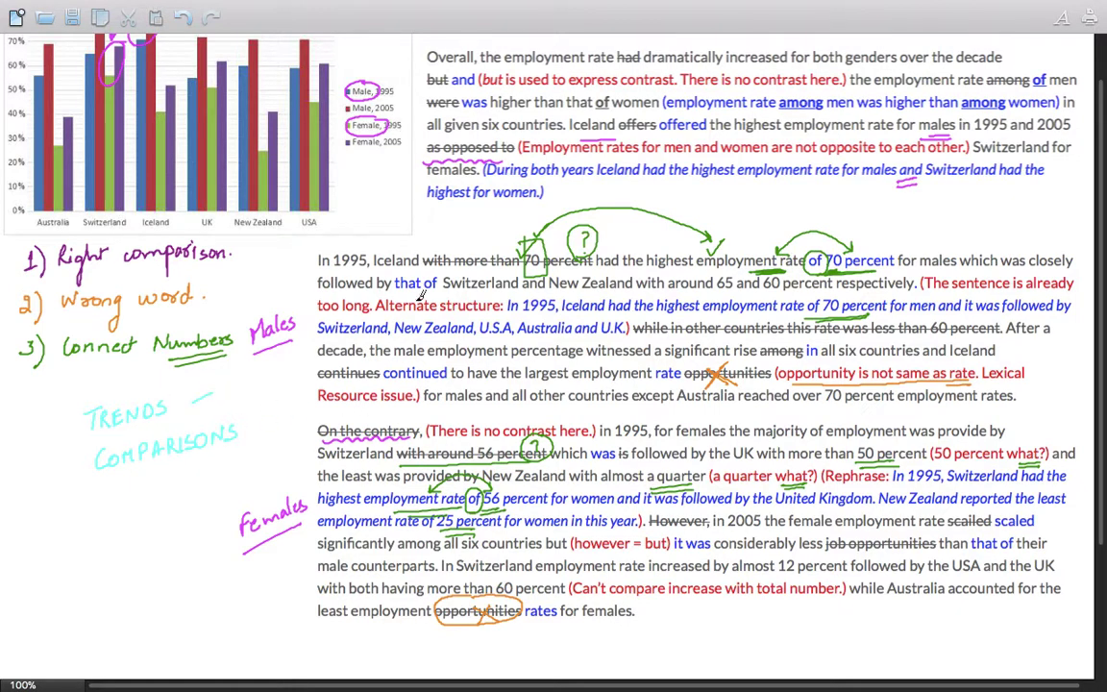
- Bracket the rephrased males and females sentences and circle 70
left_click_drag(311, 295, 313, 332)
left_click_drag(315, 485, 317, 527)
left_click_drag(844, 288, 845, 287)
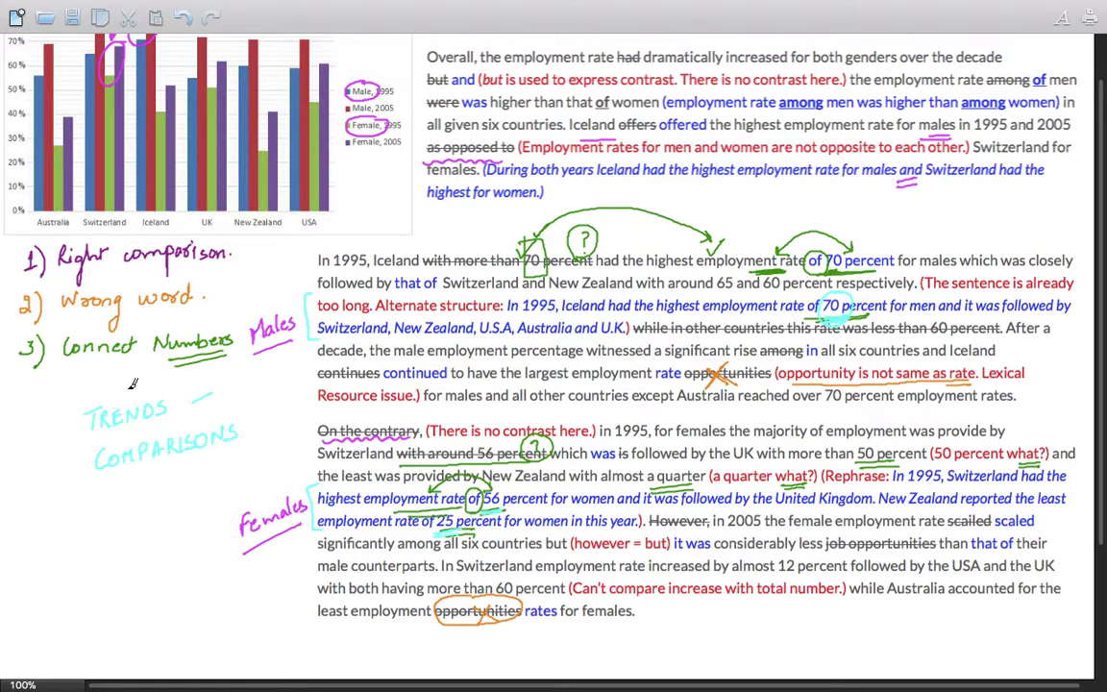
- Turn the dash into '=' and enclose the 'TRENDS = COMPARISONS' note in light-blue brackets
left_click_drag(195, 405, 257, 417)
mouse_move(85, 404)
left_mouse_down()
mouse_move(73, 413)
mouse_move(93, 474)
left_mouse_up()
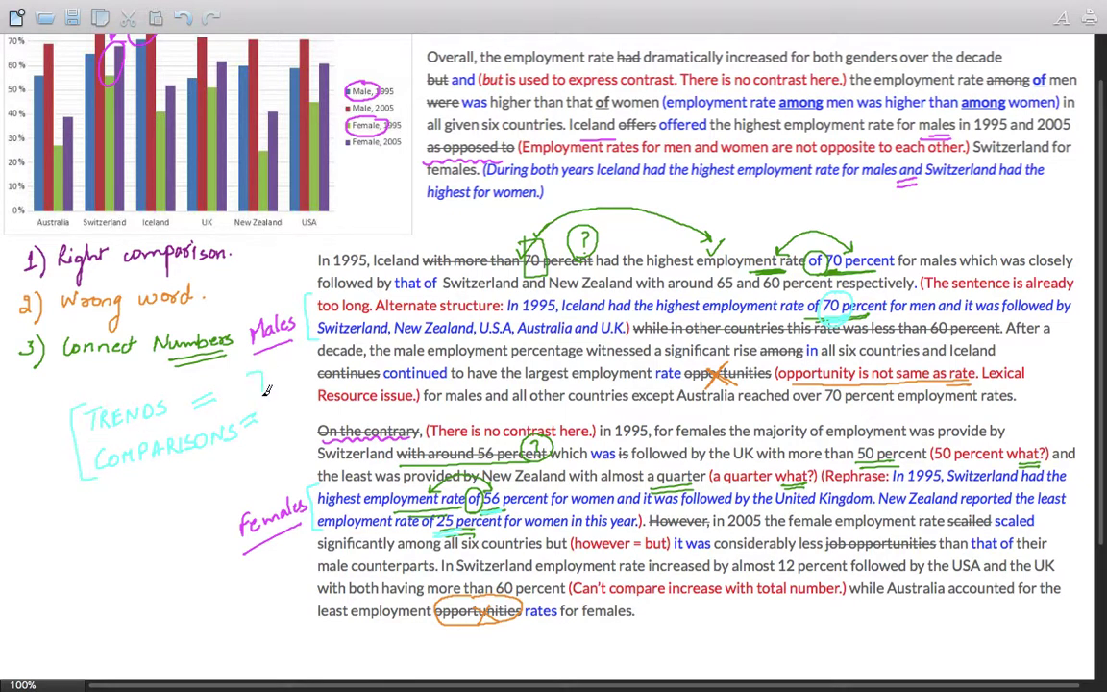
mouse_move(247, 374)
left_mouse_down()
mouse_move(266, 403)
mouse_move(258, 438)
left_mouse_up()
scroll(217, 409, "up", 2)
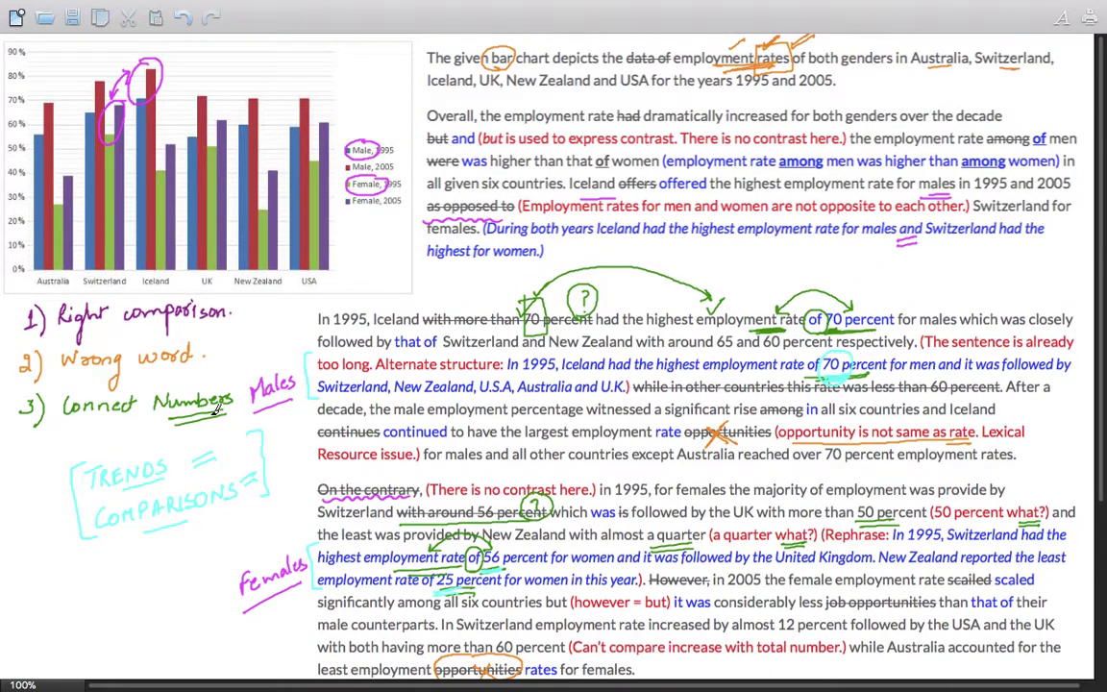